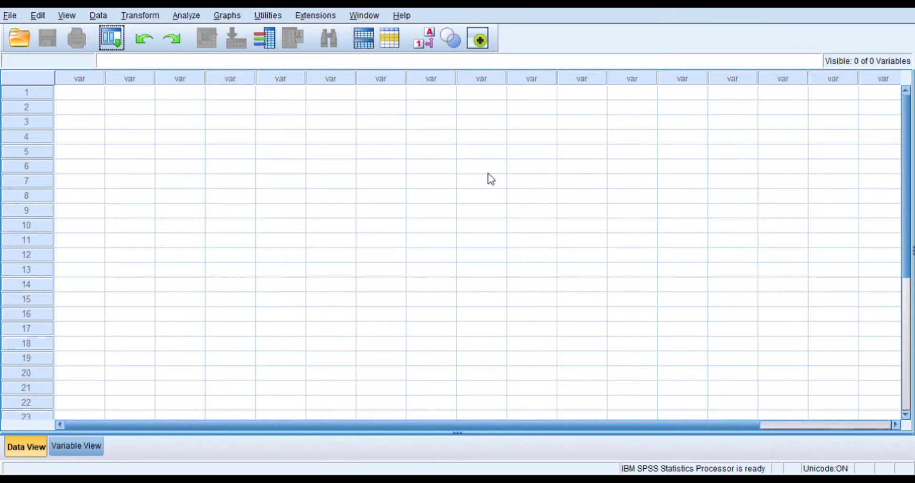
{"action": "left_click_drag", "start_coordinate": [482, 170], "coordinate": [164, 106]}
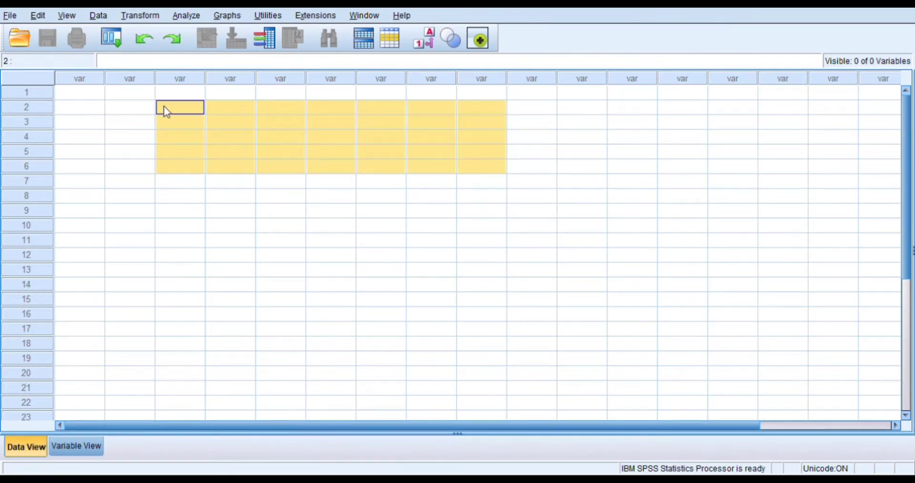
{"action": "left_click", "coordinate": [582, 127]}
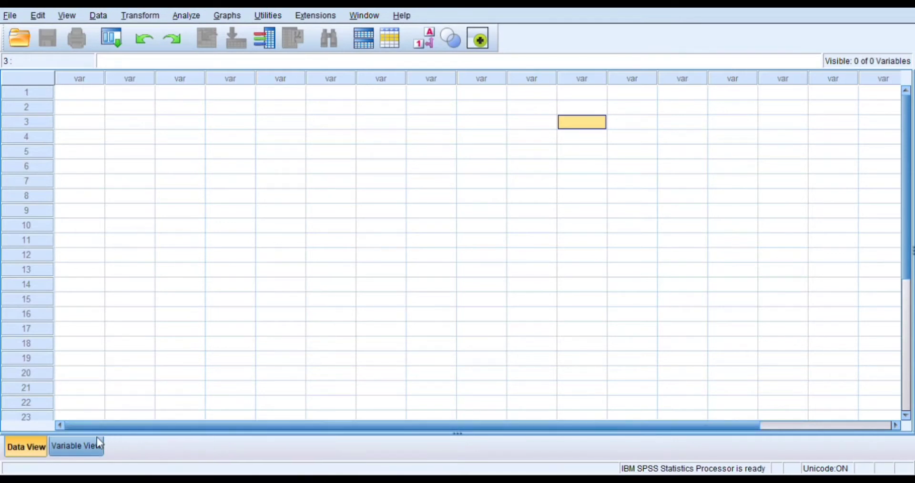
Show the variable definitions and add a first variable named X
{"action": "left_click", "coordinate": [87, 447]}
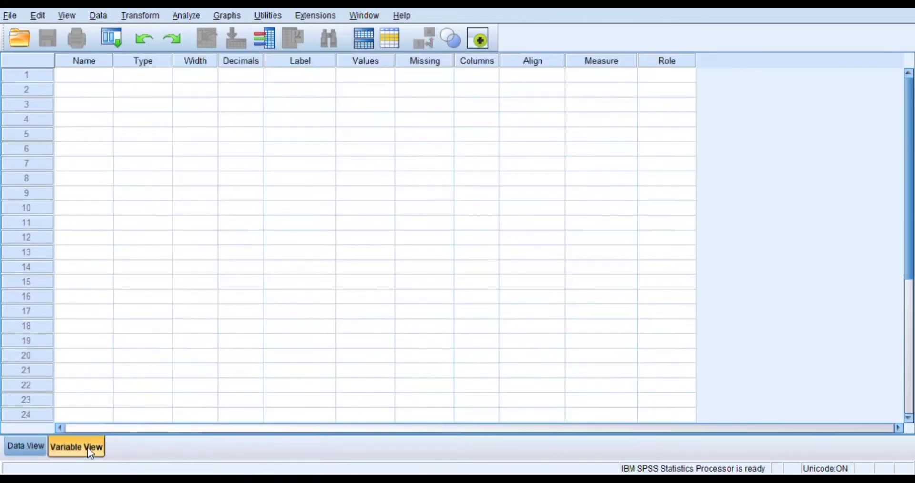
{"action": "left_click", "coordinate": [97, 79]}
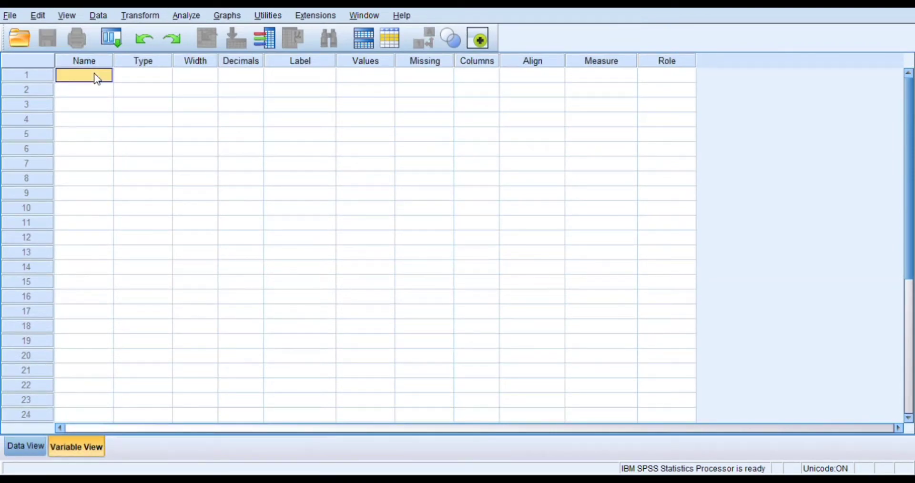
{"action": "type", "text": "X"}
{"action": "key", "text": "Tab"}
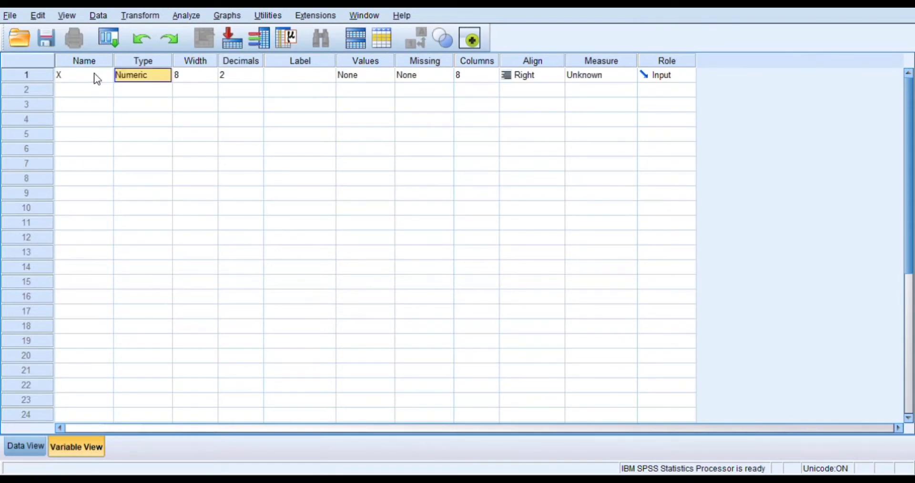
Set the number of decimals for variable X to 0
{"action": "left_click", "coordinate": [247, 65]}
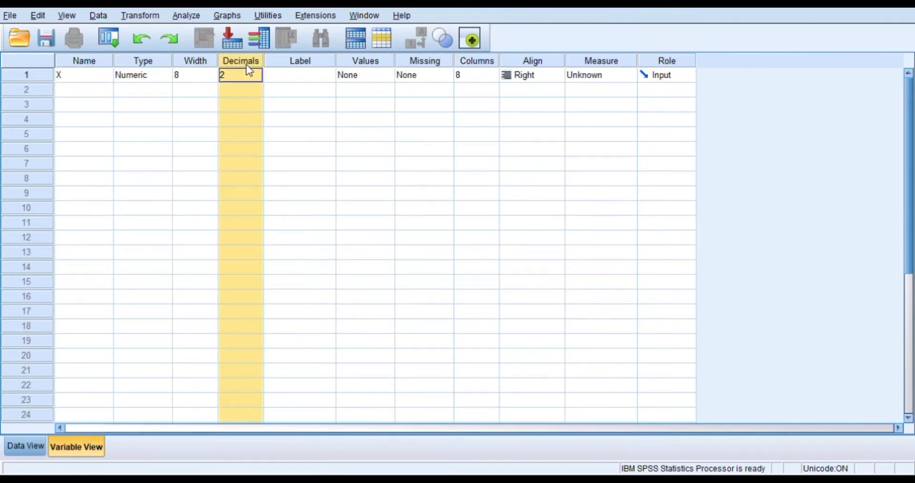
{"action": "left_click", "coordinate": [255, 72]}
{"action": "left_click", "coordinate": [257, 72]}
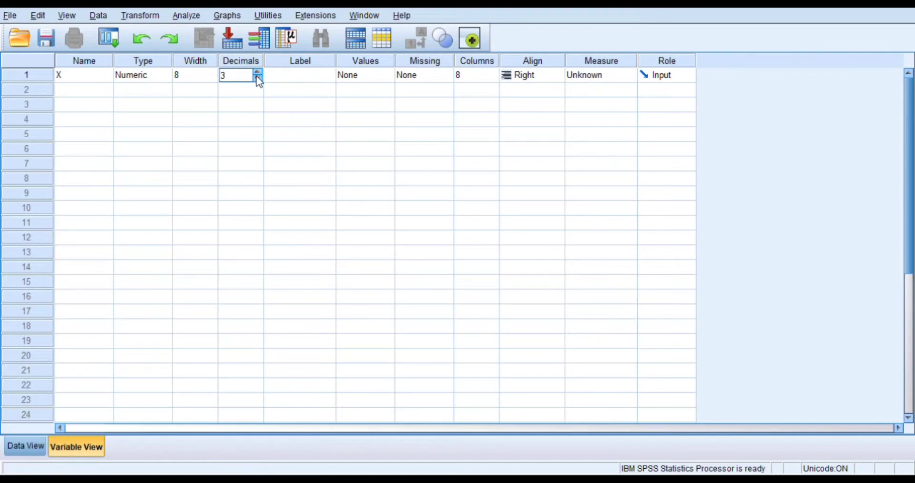
{"action": "left_click", "coordinate": [257, 78]}
{"action": "left_click", "coordinate": [258, 79]}
{"action": "left_click", "coordinate": [257, 79]}
Label variable X as Organisasi and set its measurement level to Scale
{"action": "left_click", "coordinate": [294, 79]}
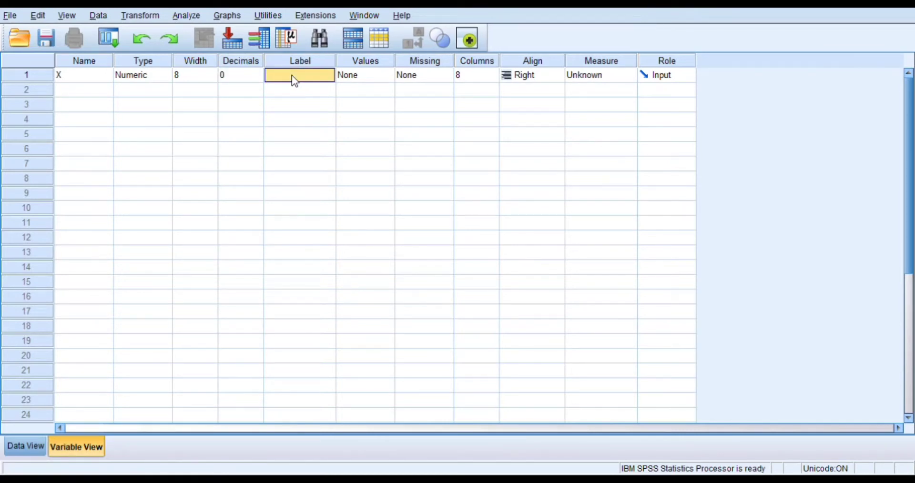
{"action": "type", "text": "Organisasi"}
{"action": "left_click", "coordinate": [578, 83]}
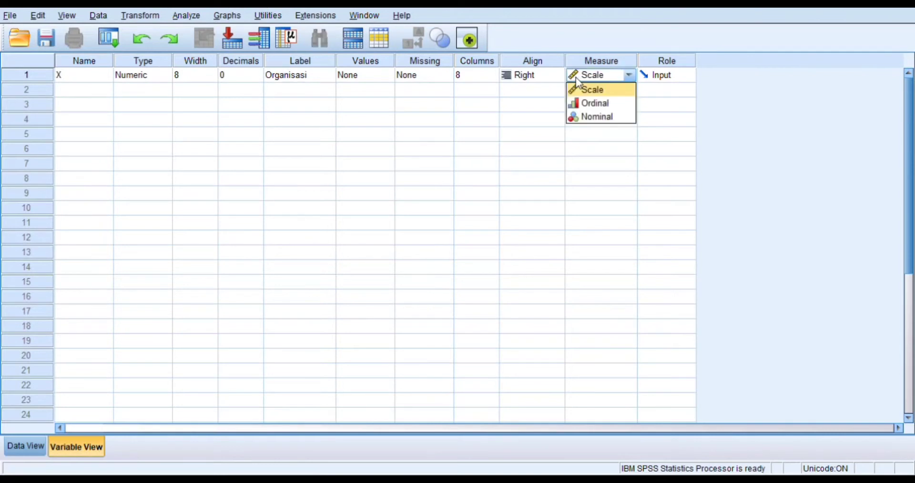
{"action": "left_click", "coordinate": [610, 95]}
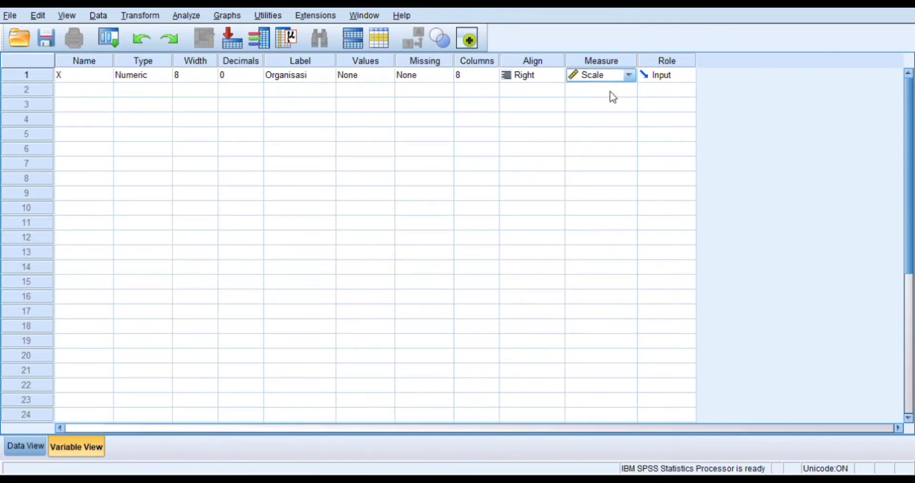
Add a second variable named Y and set its decimals to 0
{"action": "left_click", "coordinate": [85, 92]}
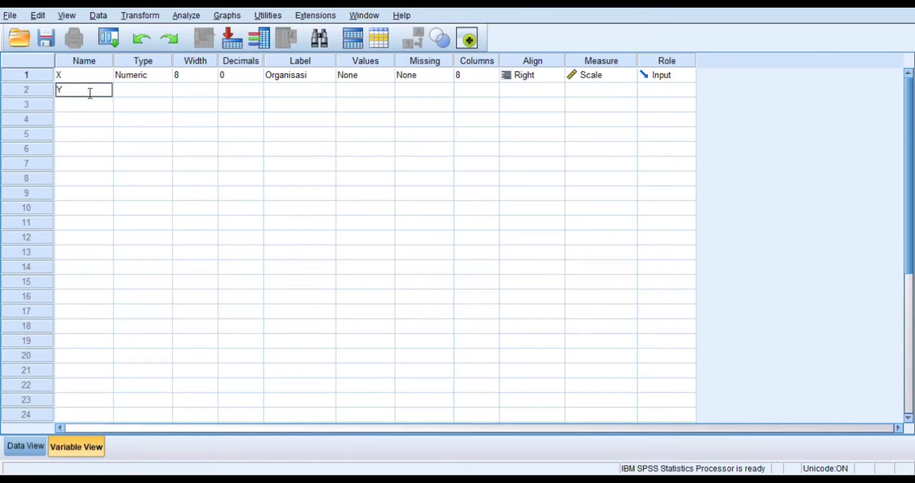
{"action": "left_click", "coordinate": [122, 91]}
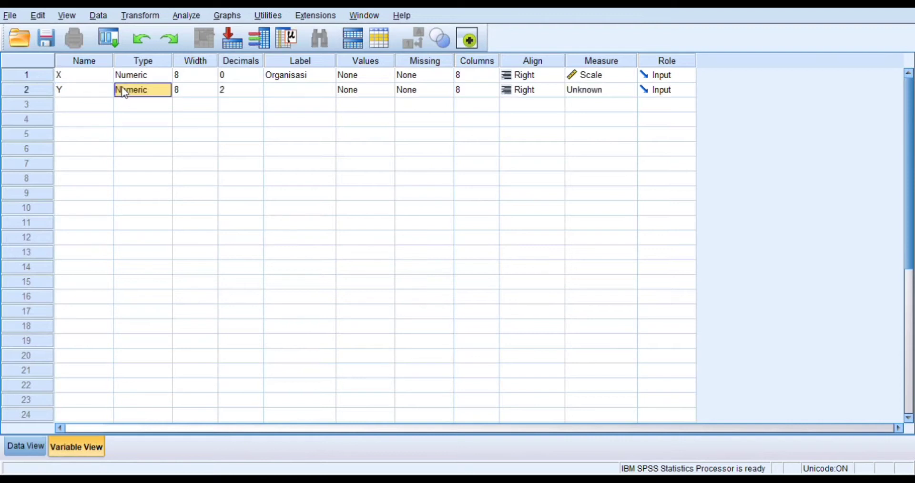
{"action": "left_click", "coordinate": [227, 95]}
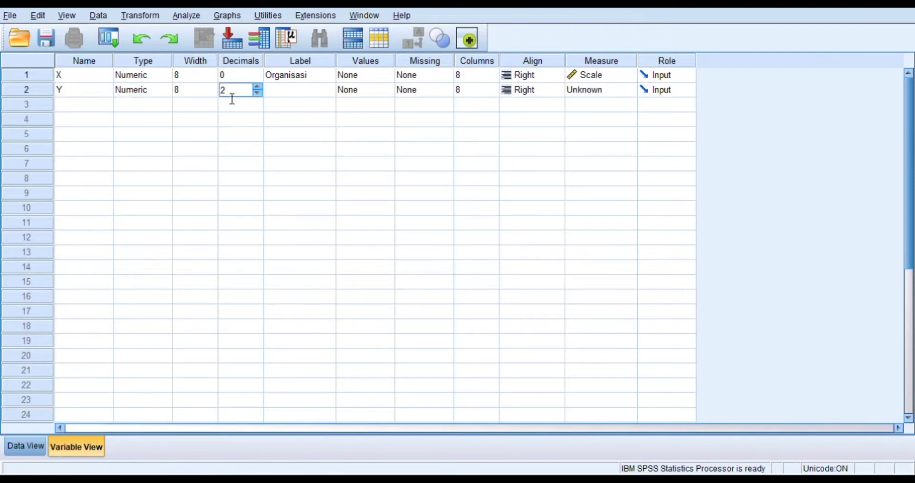
{"action": "left_click", "coordinate": [258, 93]}
{"action": "left_click", "coordinate": [257, 94]}
Label variable Y as Keputusan Kerja and set its measurement level to Scale
{"action": "left_click", "coordinate": [279, 95]}
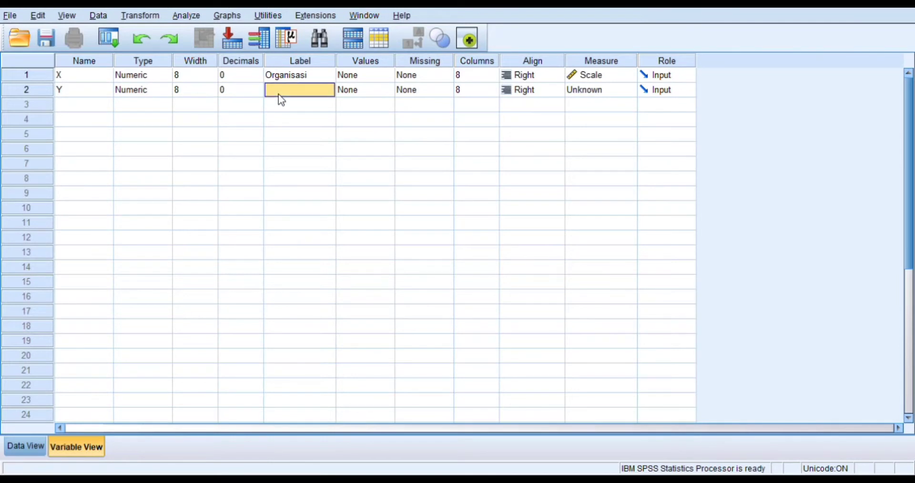
{"action": "double_click", "coordinate": [281, 93]}
{"action": "type", "text": "Keo"}
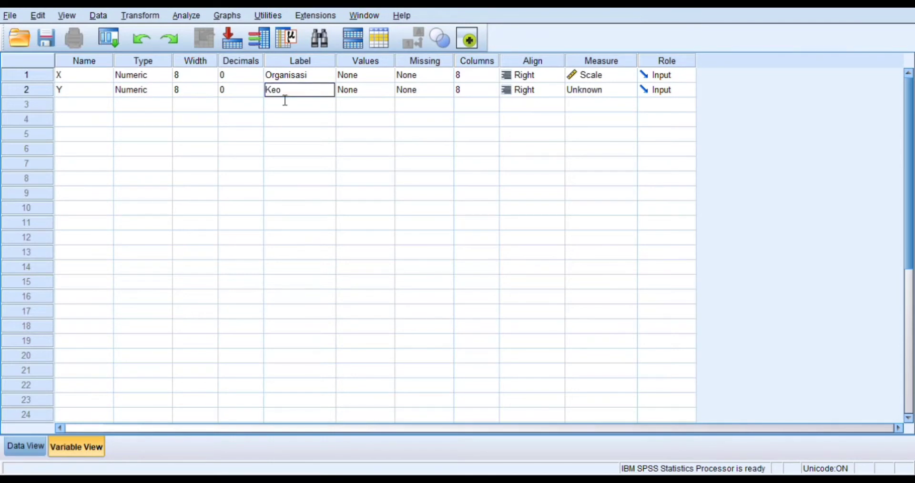
{"action": "key", "text": "BackSpace"}
{"action": "type", "text": "putusan Kerja"}
{"action": "left_click", "coordinate": [590, 90]}
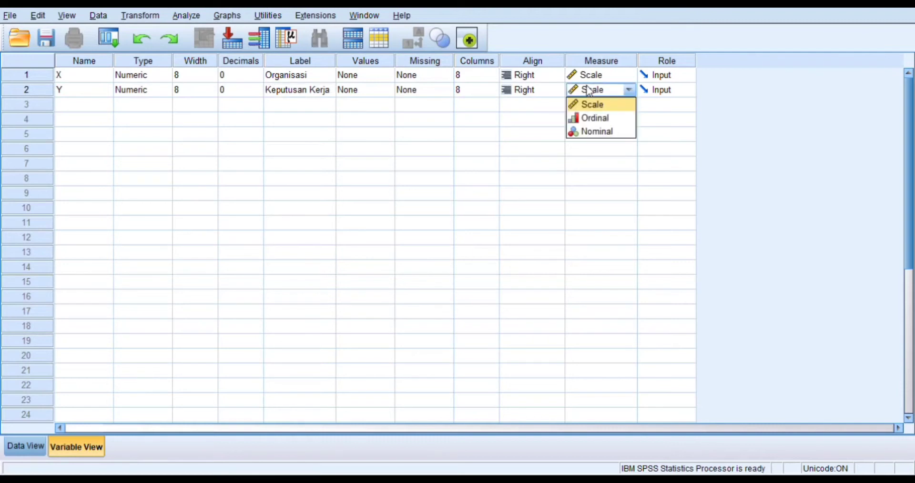
{"action": "left_click", "coordinate": [616, 105]}
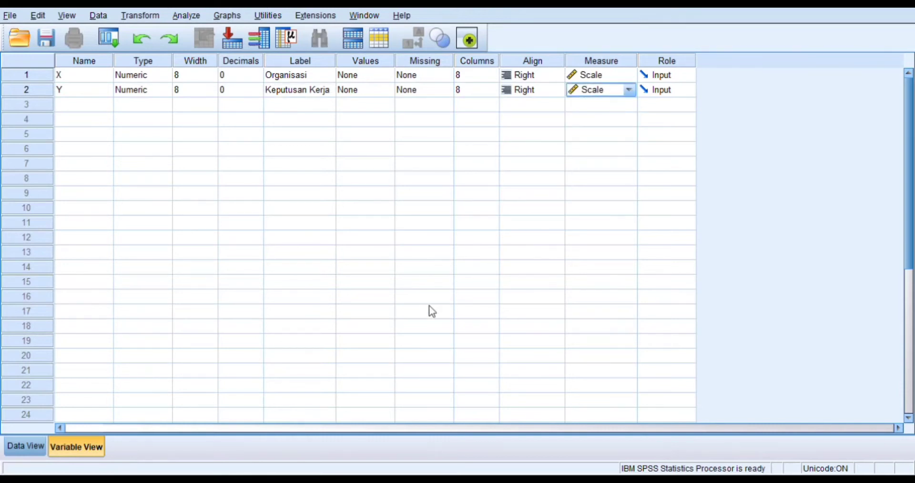
Paste the copied data into rows 1 to 12 of the X and Y columns in the data sheet
{"action": "left_click", "coordinate": [24, 448]}
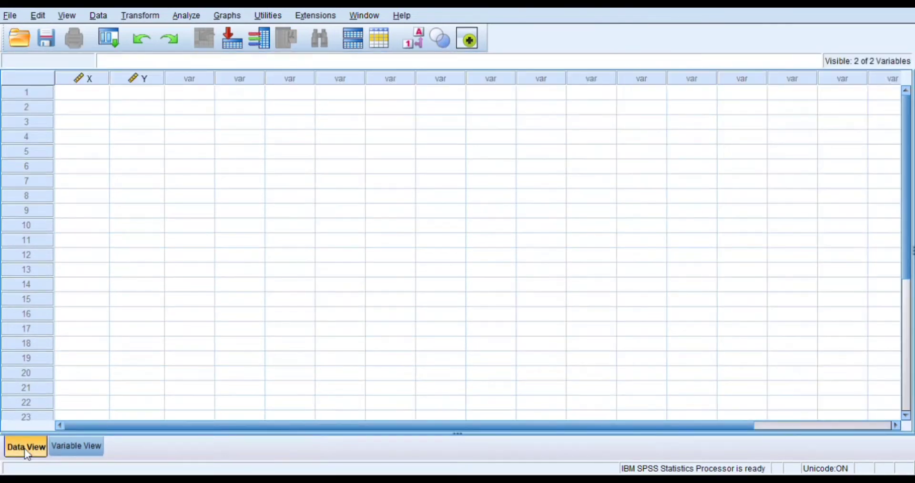
{"action": "left_click", "coordinate": [91, 95]}
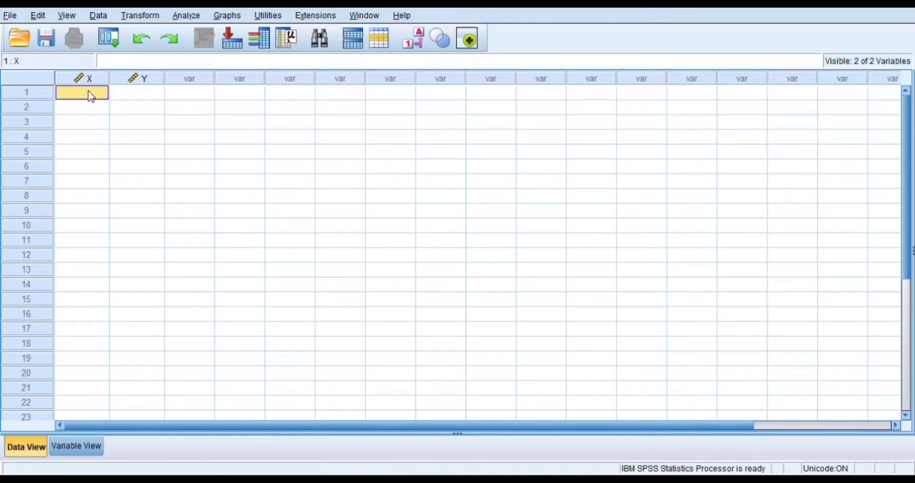
{"action": "left_click_drag", "start_coordinate": [96, 98], "coordinate": [153, 257]}
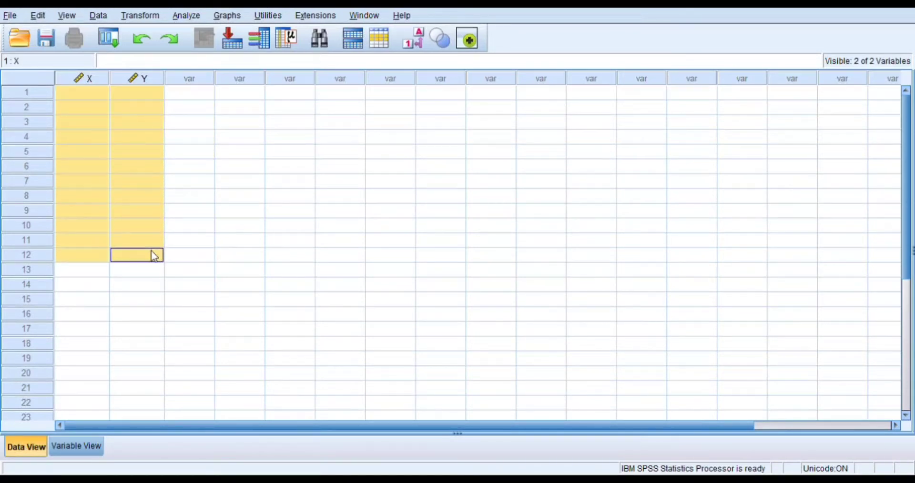
{"action": "key", "text": "ctrl+v"}
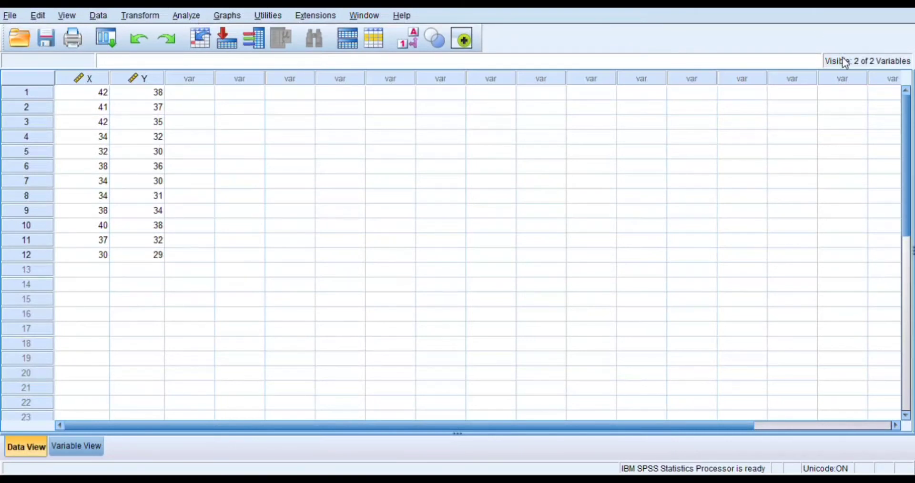
Open the Linear regression analysis for the entered data
{"action": "left_click", "coordinate": [186, 15]}
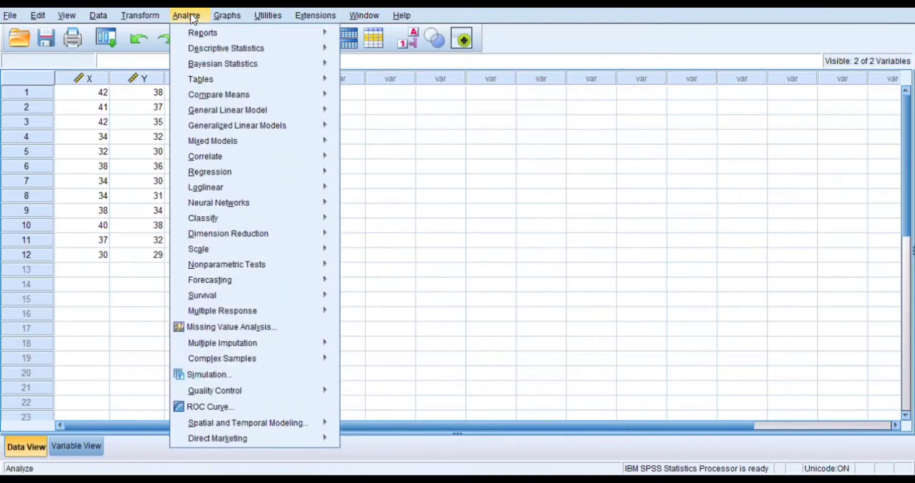
{"action": "mouse_move", "coordinate": [298, 174]}
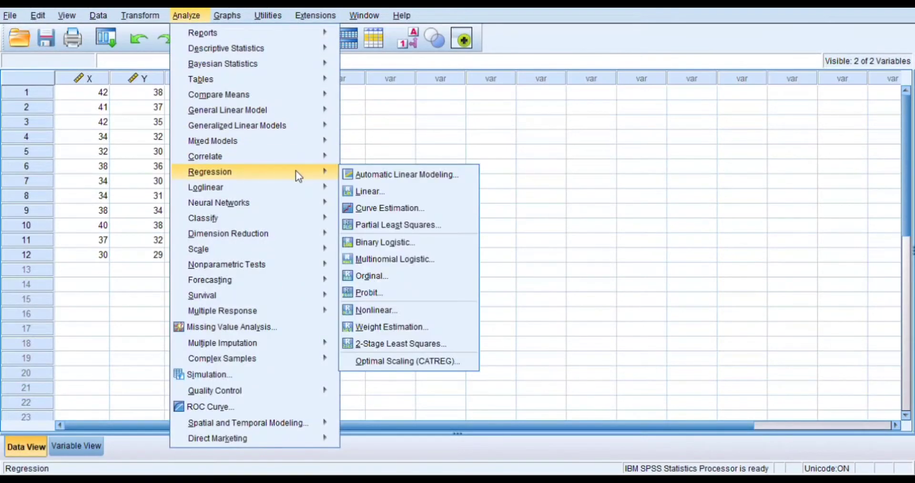
{"action": "left_click", "coordinate": [362, 191]}
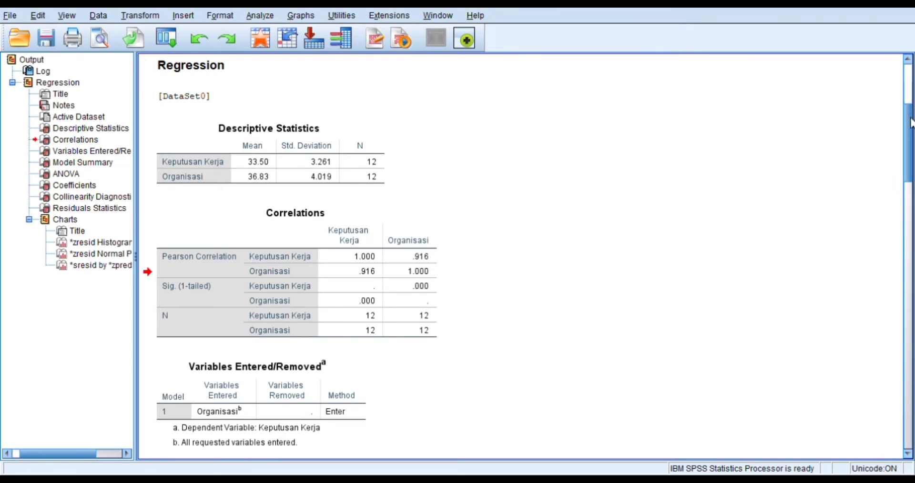
Review the regression output from the descriptive and correlation tables down to the residual charts
{"action": "left_click_drag", "start_coordinate": [911, 143], "coordinate": [911, 367]}
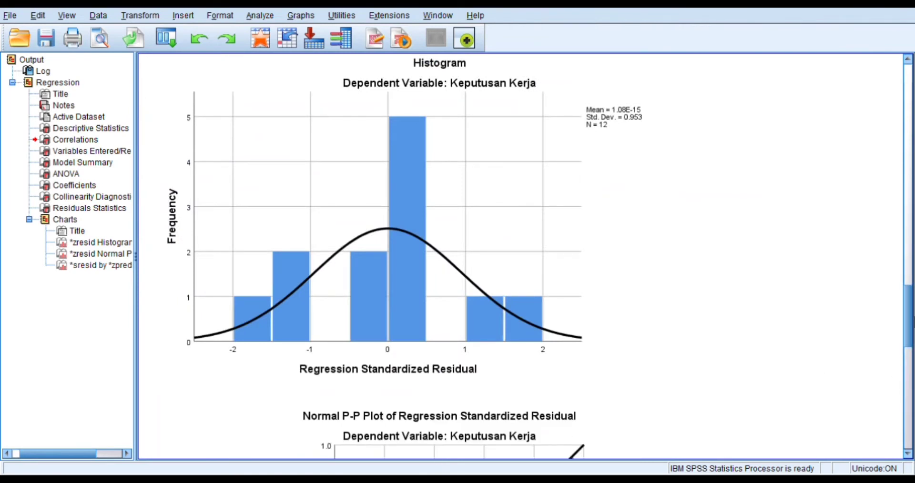
{"action": "left_click", "coordinate": [910, 361]}
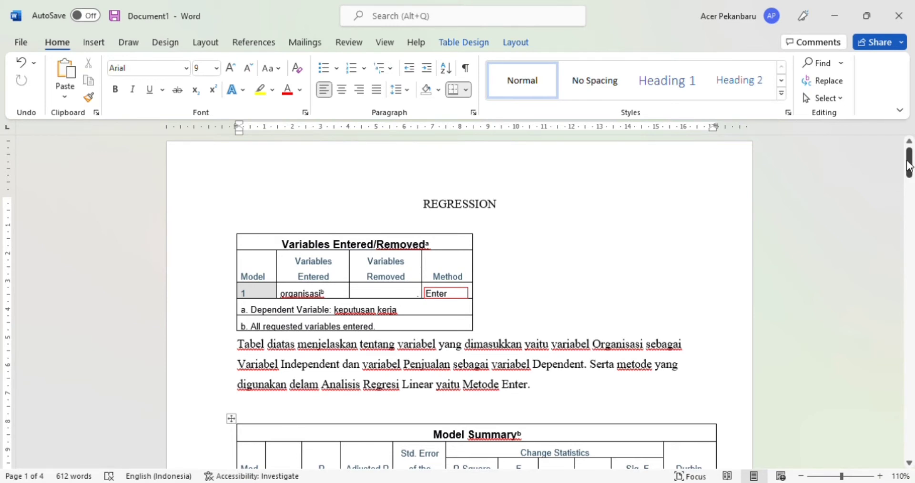
Read the Model Summary and ANOVA tables with their written interpretations in the Word document
{"action": "left_click_drag", "start_coordinate": [910, 167], "coordinate": [909, 193]}
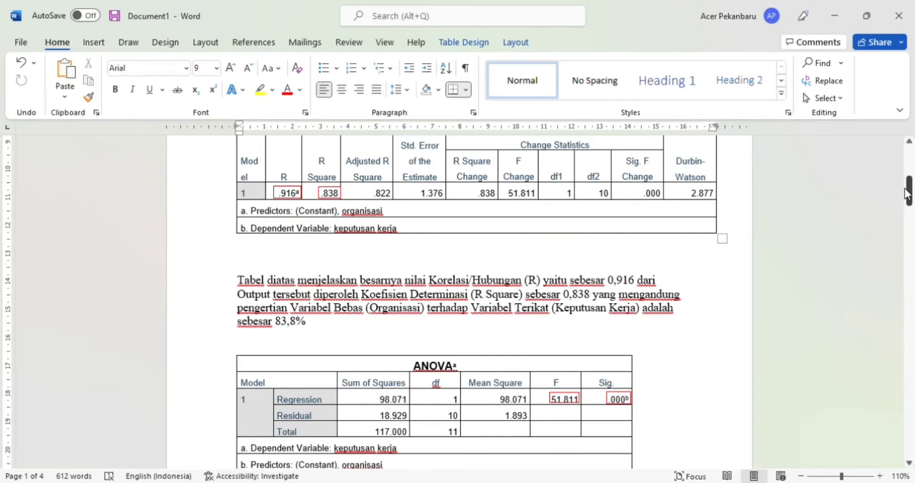
{"action": "left_click_drag", "start_coordinate": [908, 193], "coordinate": [909, 211]}
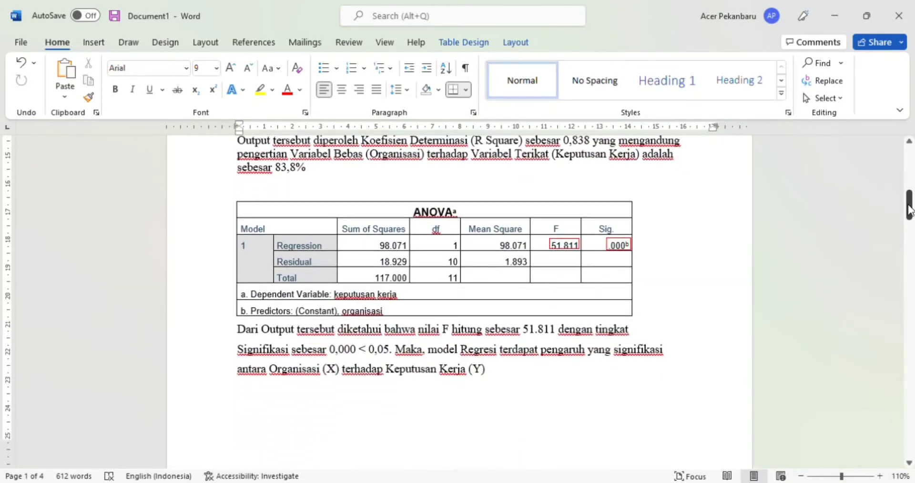